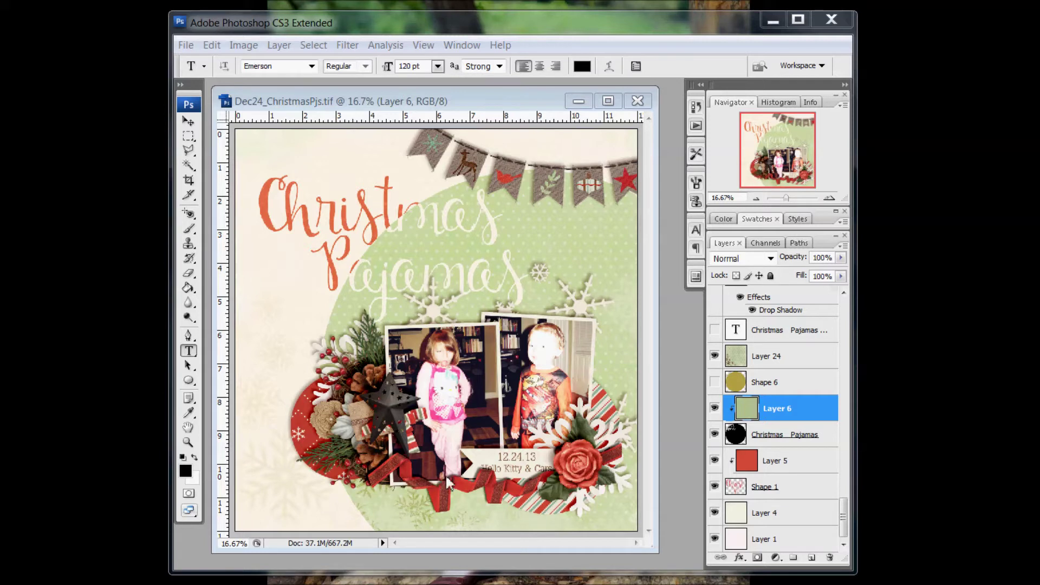
# Step: Hide Layer 24, Shape 1 and the black Christmas Pajamas circle layer, and show the Shape 6 circle and the title text layer
pyautogui.click(715, 357)
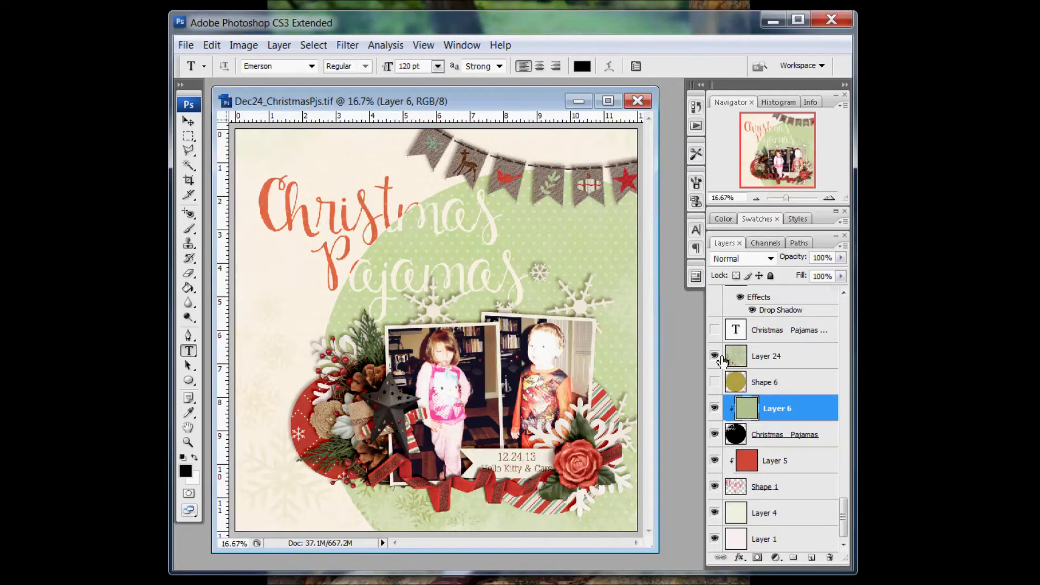
pyautogui.click(715, 356)
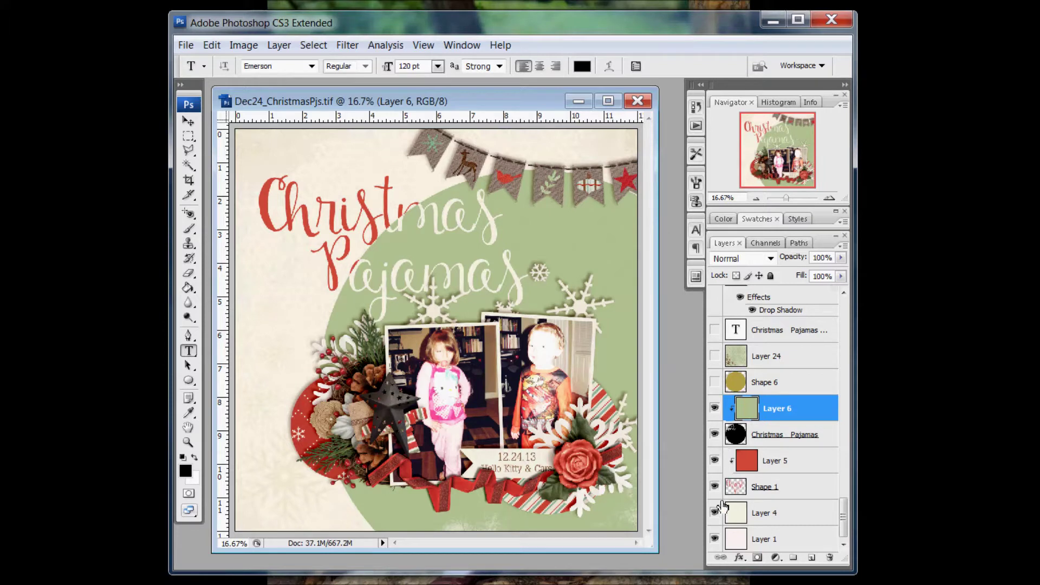
pyautogui.click(715, 487)
pyautogui.click(714, 434)
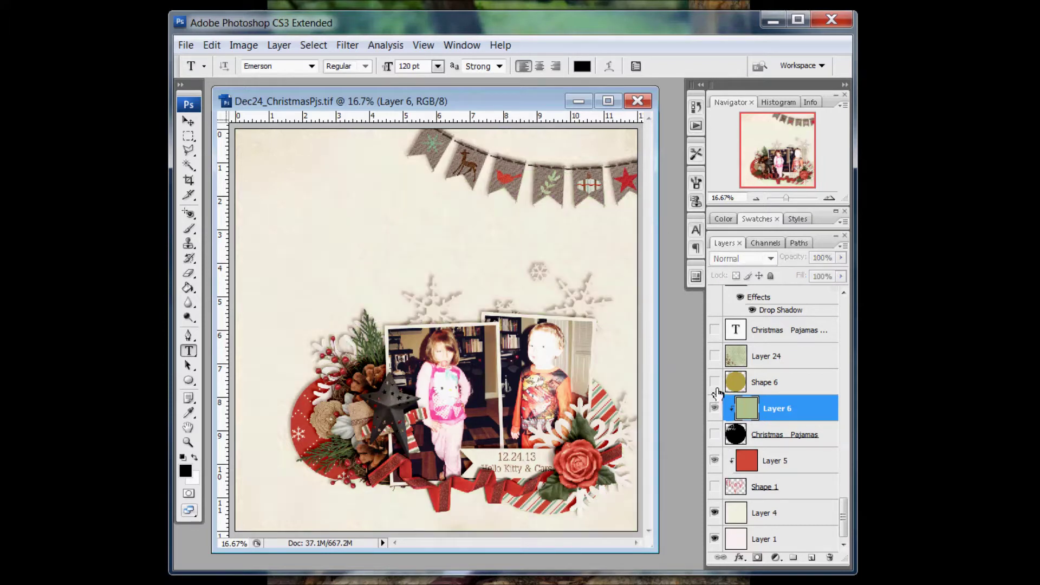
pyautogui.click(715, 382)
pyautogui.click(715, 330)
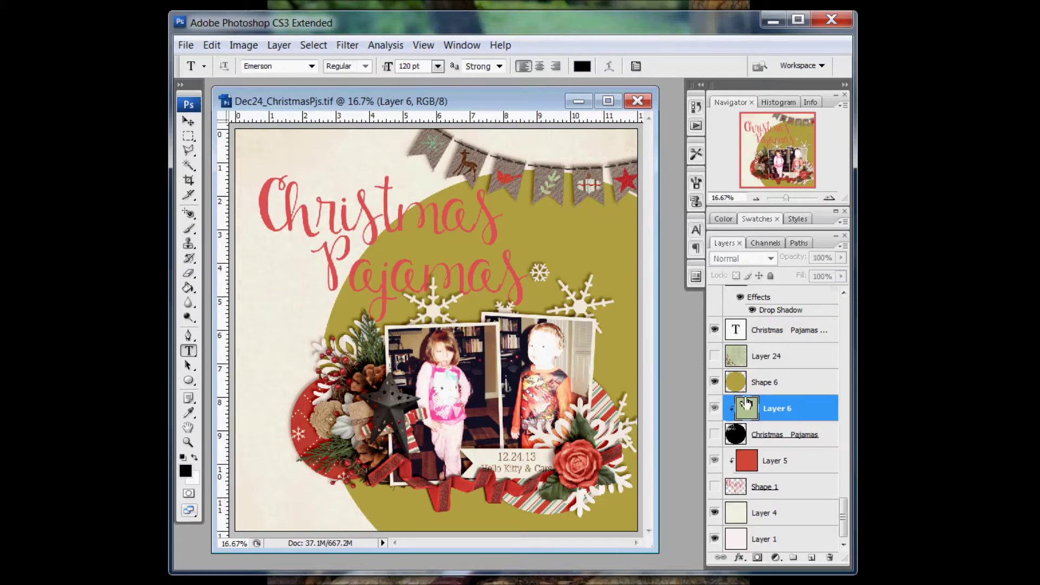
# Step: Duplicate the Christmas Pajamas text layer and the Shape 6 circle layer together within Dec24_ChristmasPjs.tif
pyautogui.click(781, 390)
pyautogui.click(776, 335)
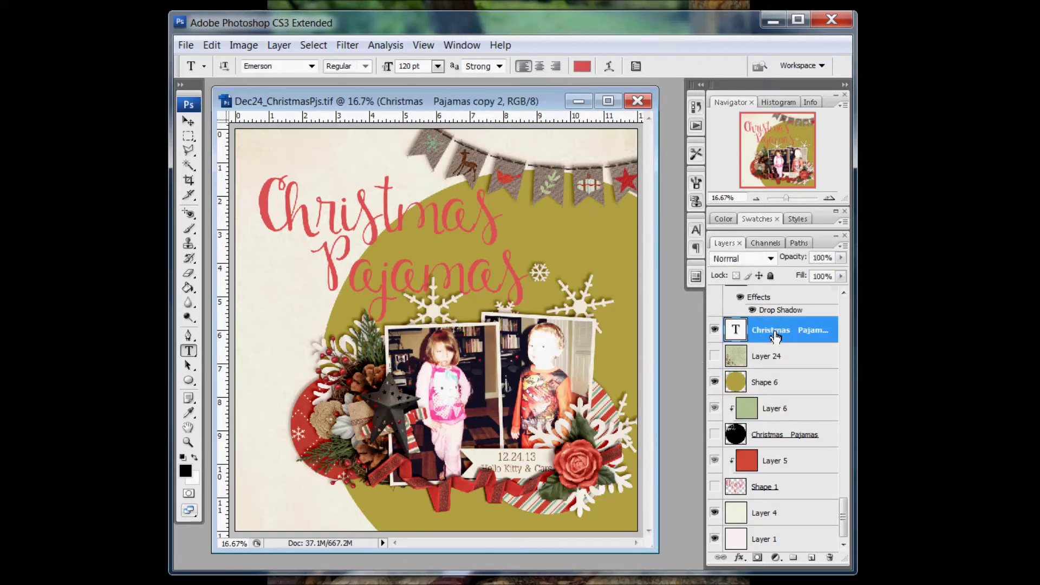
pyautogui.keyDown('ctrl'); pyautogui.click(780, 381); pyautogui.keyUp('ctrl')
pyautogui.rightClick(780, 382)
pyautogui.click(810, 92)
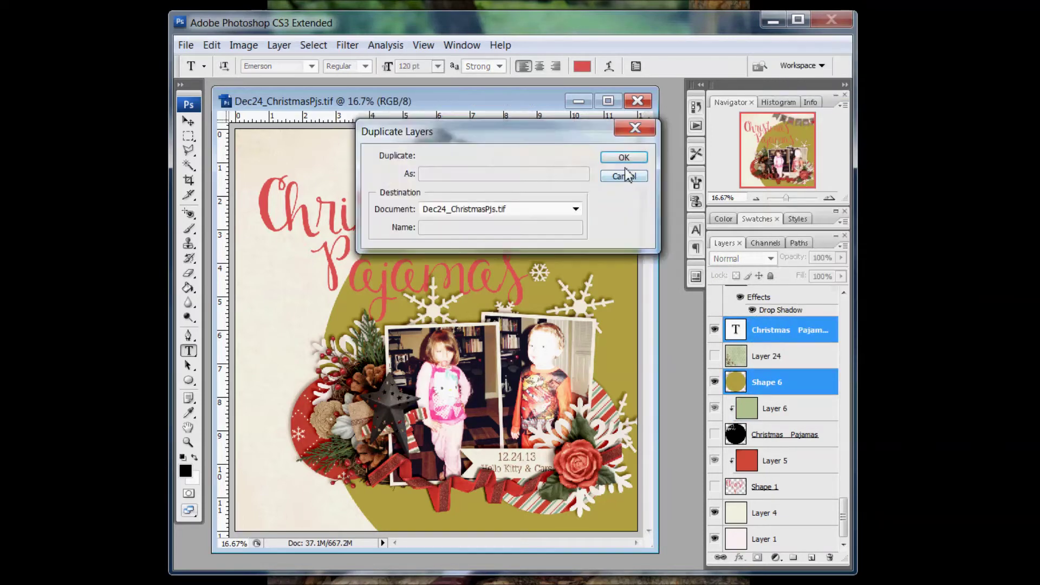
pyautogui.click(624, 157)
# Step: Select only the duplicated title text layer and hide the original title and Shape 6 layers
pyautogui.click(770, 333)
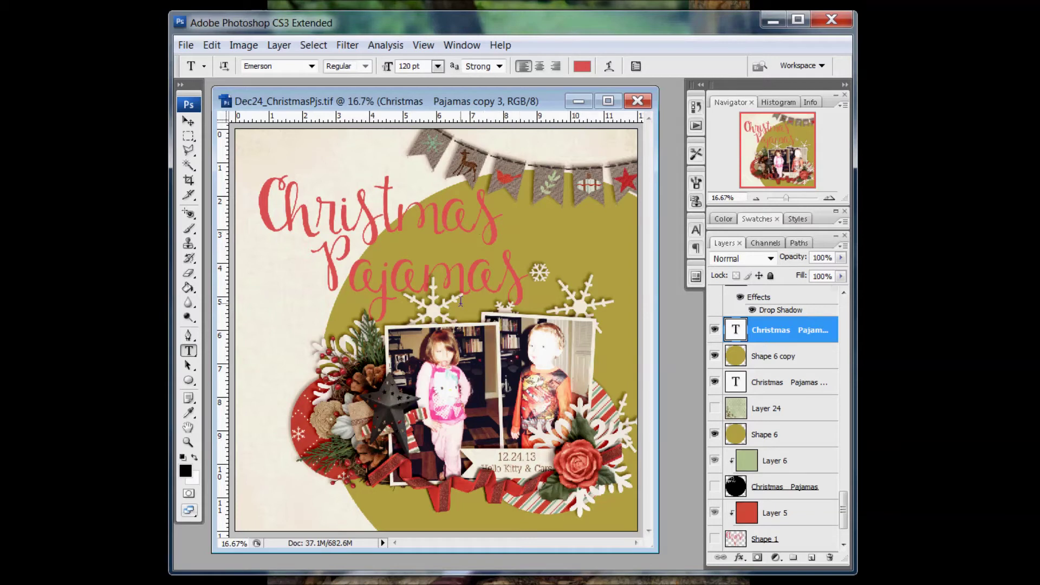
pyautogui.click(715, 382)
pyautogui.click(715, 435)
# Step: Set the duplicated title text layer's blending options to Deep knockout with 0% fill opacity
pyautogui.rightClick(761, 334)
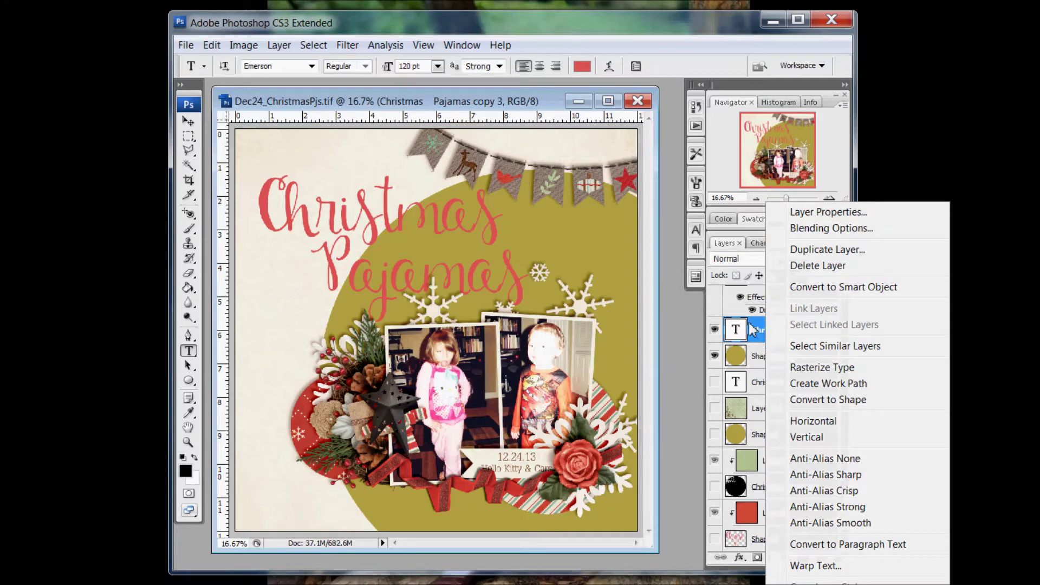
pyautogui.click(807, 231)
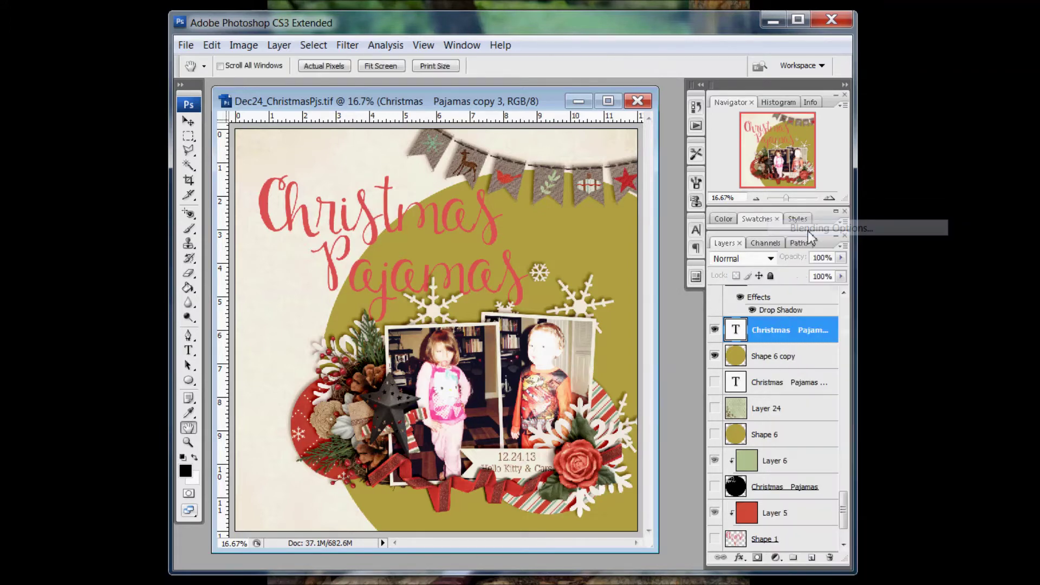
pyautogui.click(459, 319)
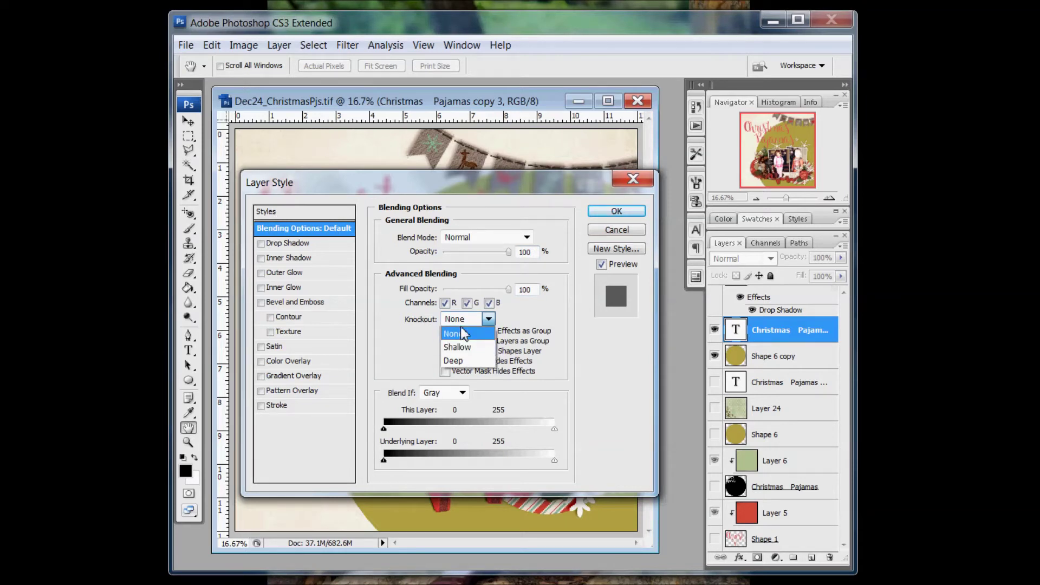
pyautogui.click(454, 361)
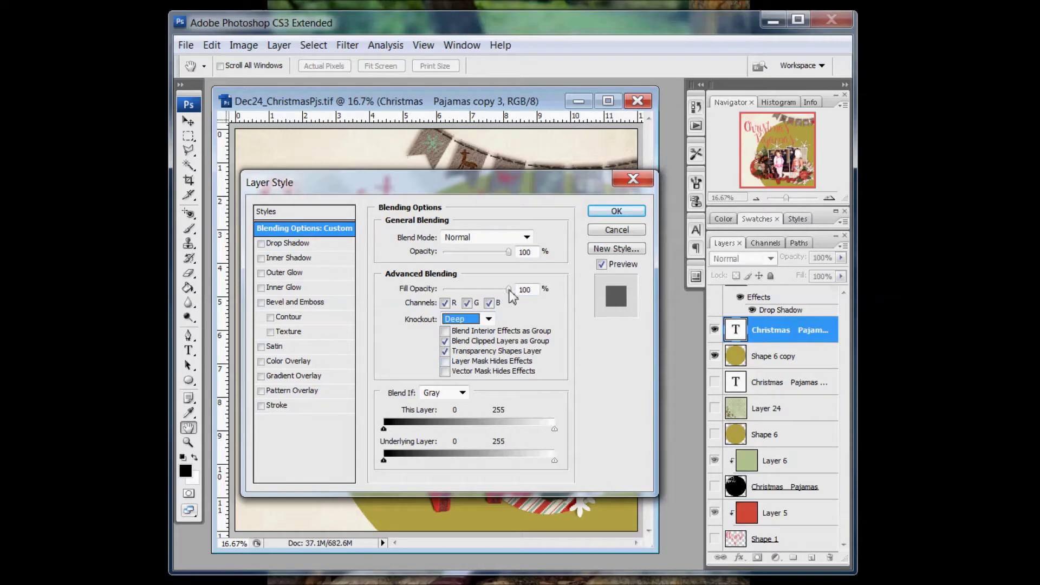
pyautogui.moveTo(510, 289); pyautogui.dragTo(443, 289)
pyautogui.click(616, 210)
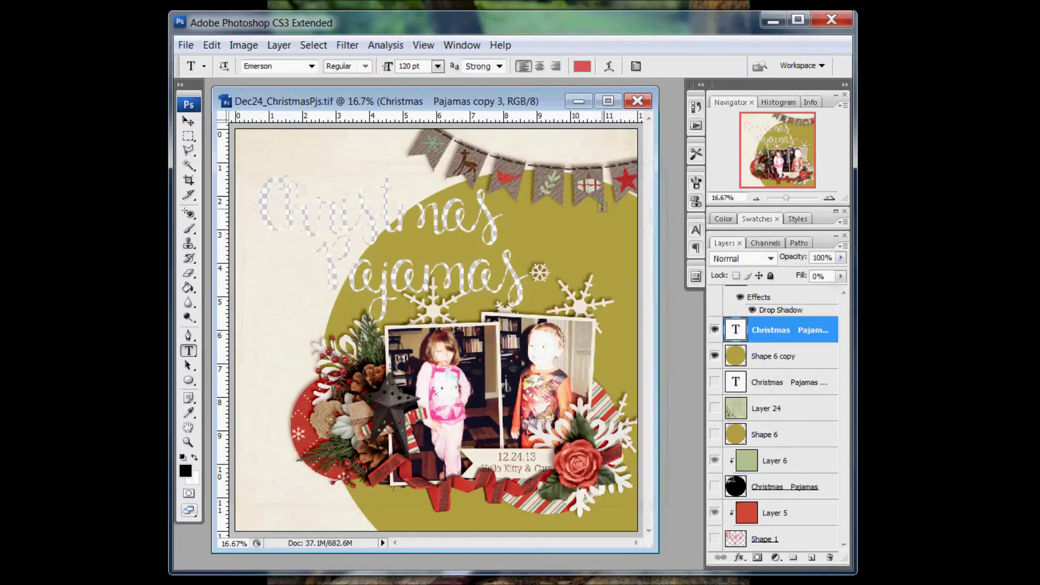
# Step: Merge the knocked-out title copy with Shape 6 copy and toggle the merged layer's visibility to check it
pyautogui.keyDown('shift'); pyautogui.click(765, 357); pyautogui.keyUp('shift')
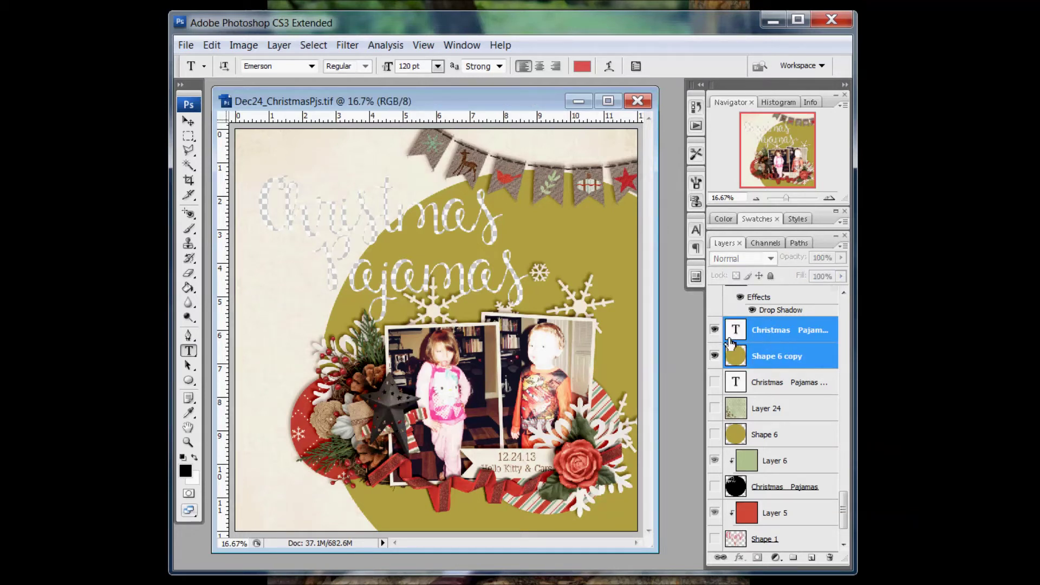
pyautogui.rightClick(798, 359)
pyautogui.click(821, 317)
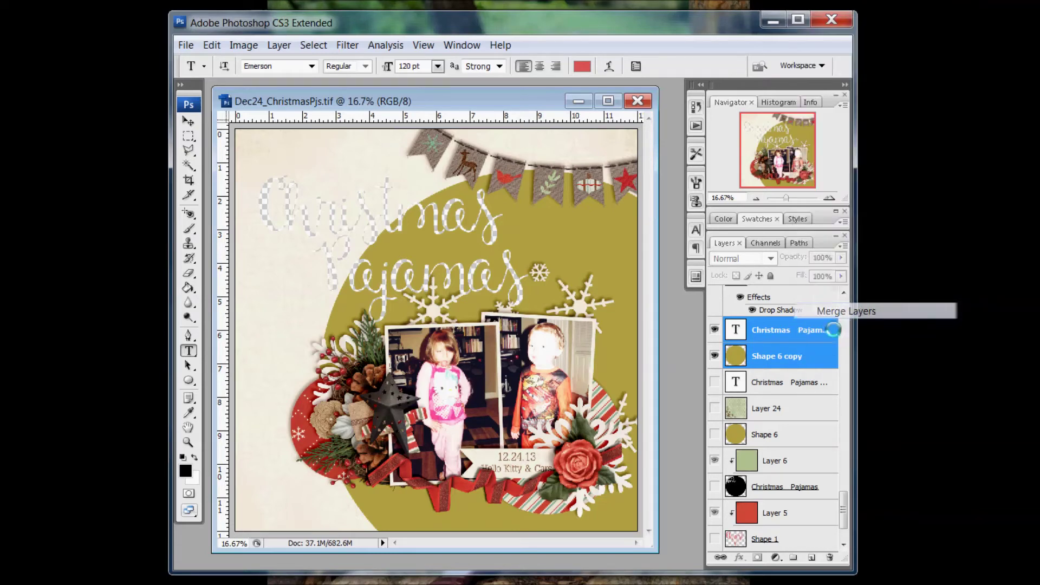
pyautogui.click(714, 329)
pyautogui.click(715, 329)
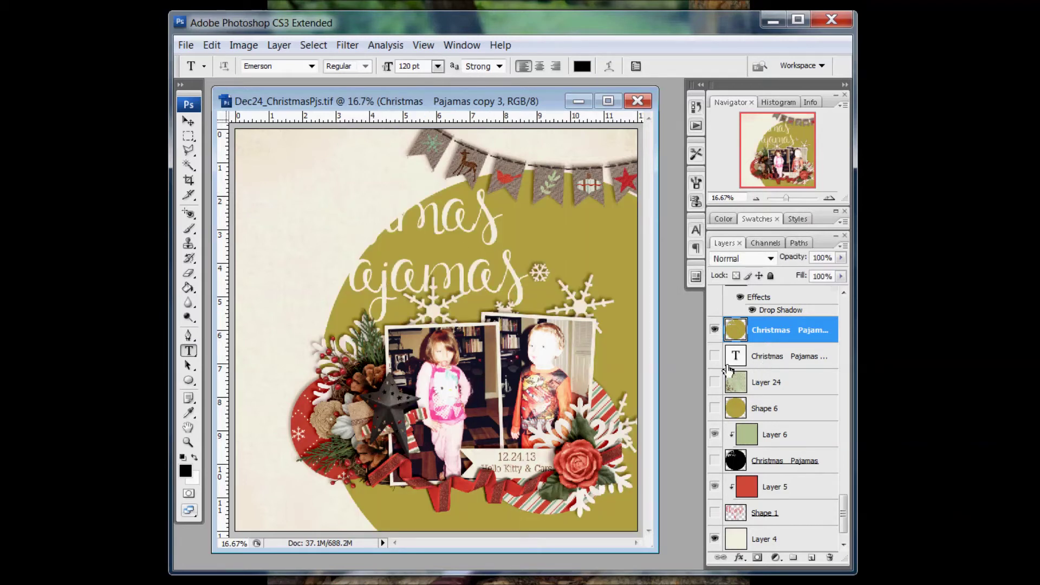
# Step: Show the original title and Shape 6 instead of the merged circle, with Shape 6 stacked directly above the title and both below Layer 24
pyautogui.click(715, 329)
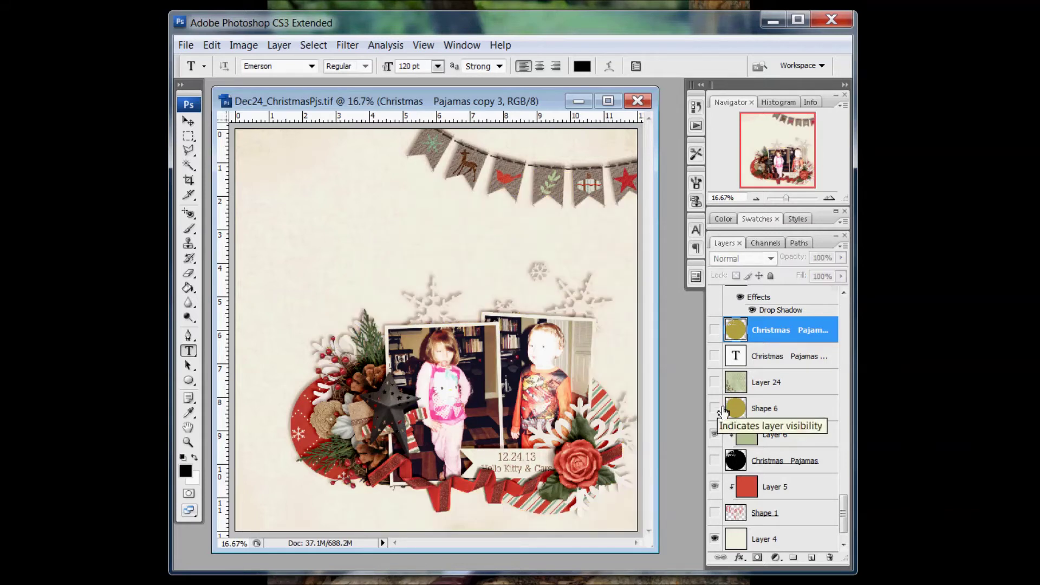
pyautogui.moveTo(732, 357); pyautogui.dragTo(730, 387)
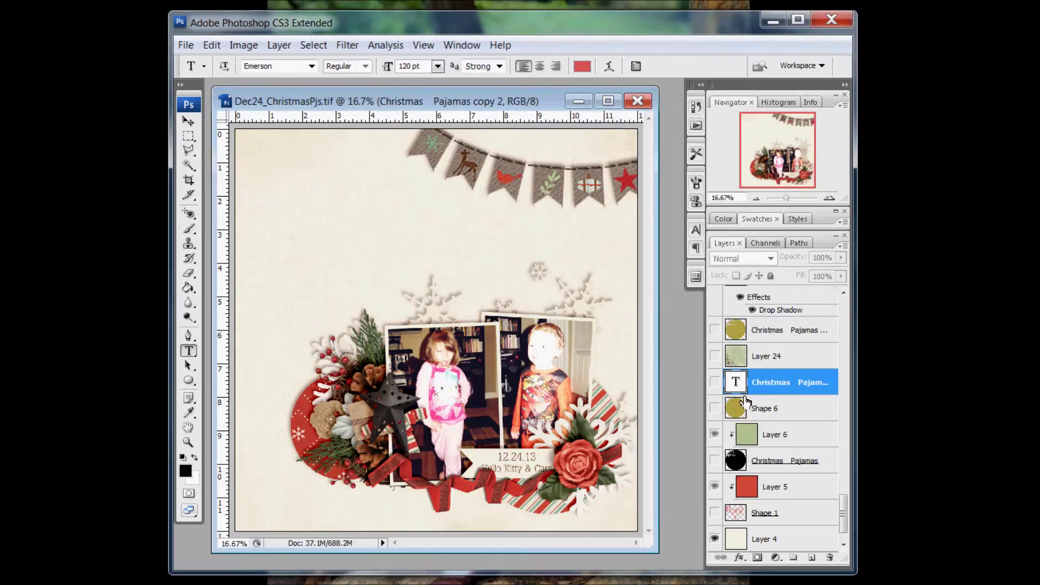
pyautogui.click(714, 382)
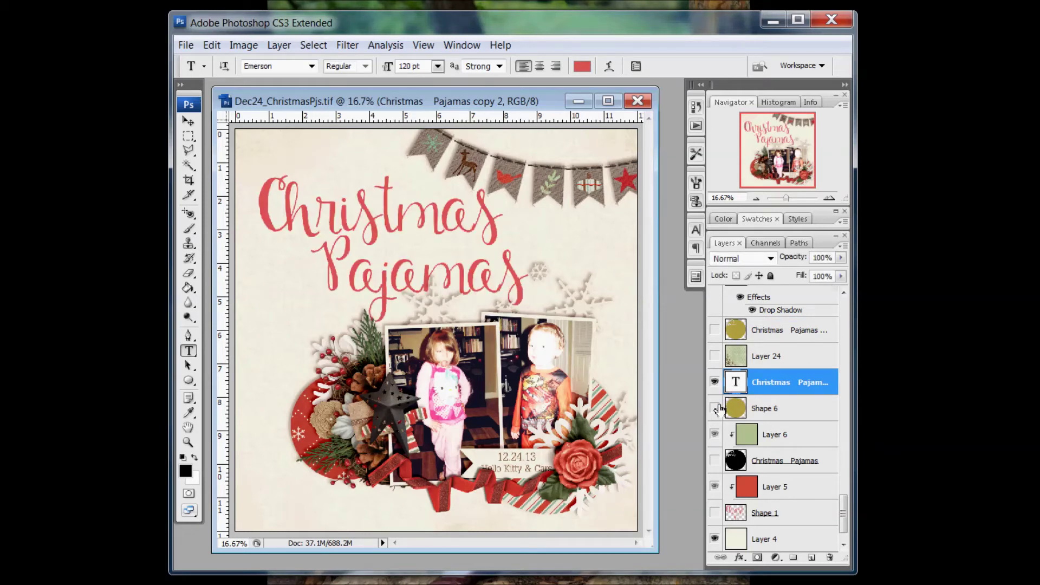
pyautogui.click(715, 408)
pyautogui.moveTo(749, 412); pyautogui.dragTo(783, 380)
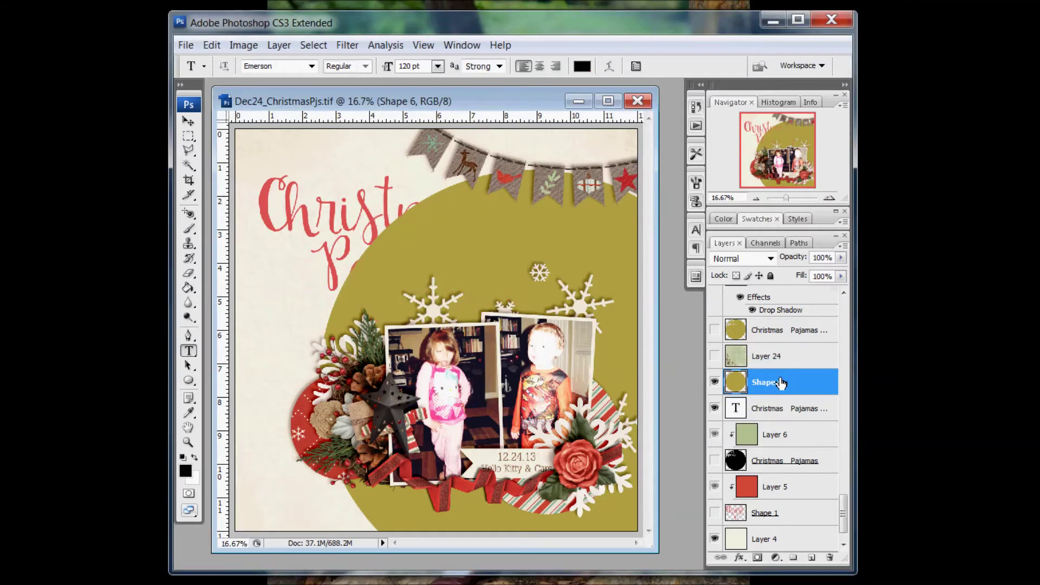
# Step: Set the Shape 6 circle layer's blending options to Deep knockout with 0% fill opacity
pyautogui.rightClick(780, 381)
pyautogui.click(823, 70)
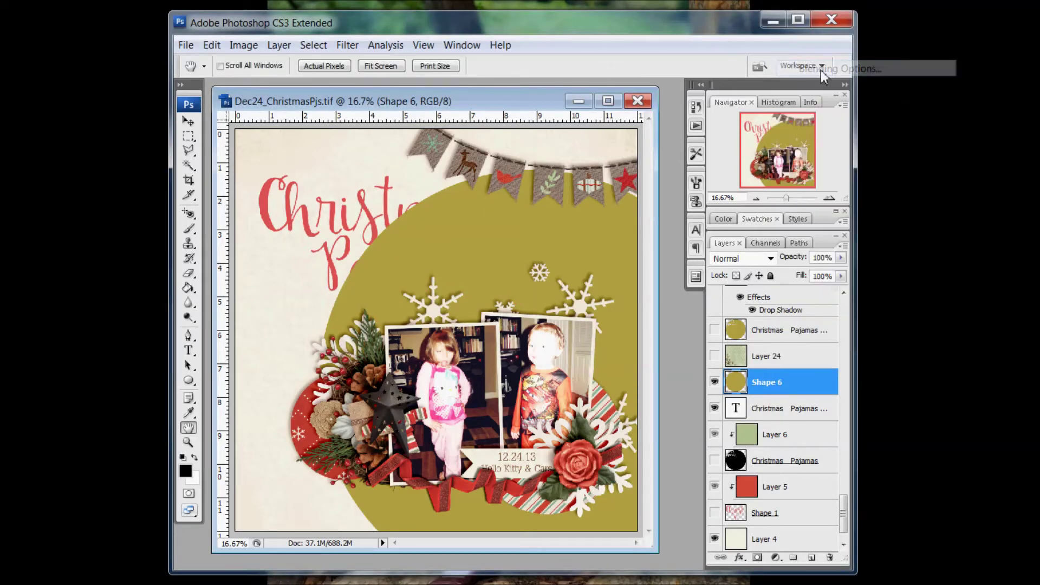
pyautogui.click(468, 319)
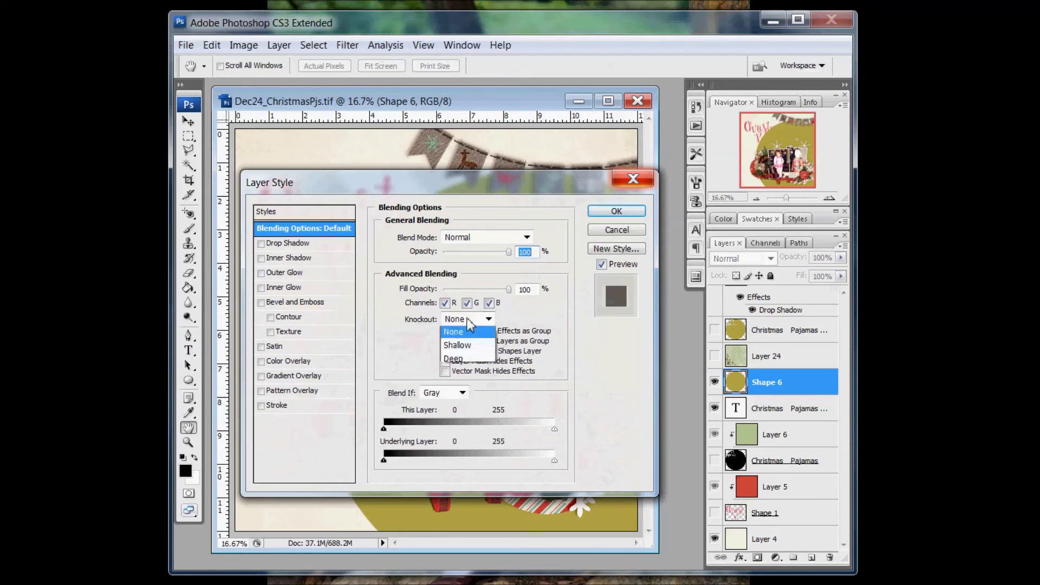
pyautogui.click(454, 362)
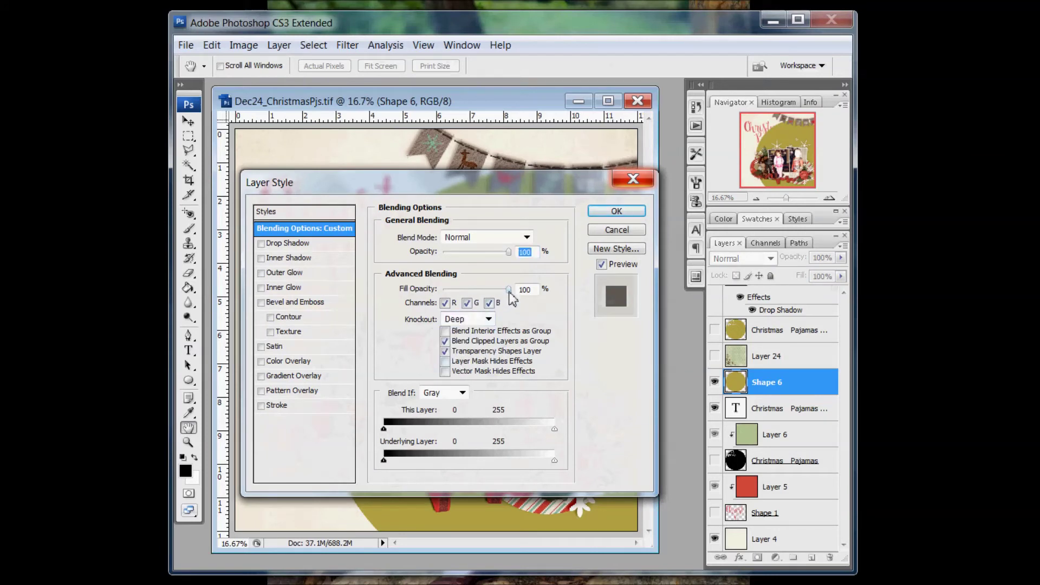
pyautogui.moveTo(508, 290); pyautogui.dragTo(433, 295)
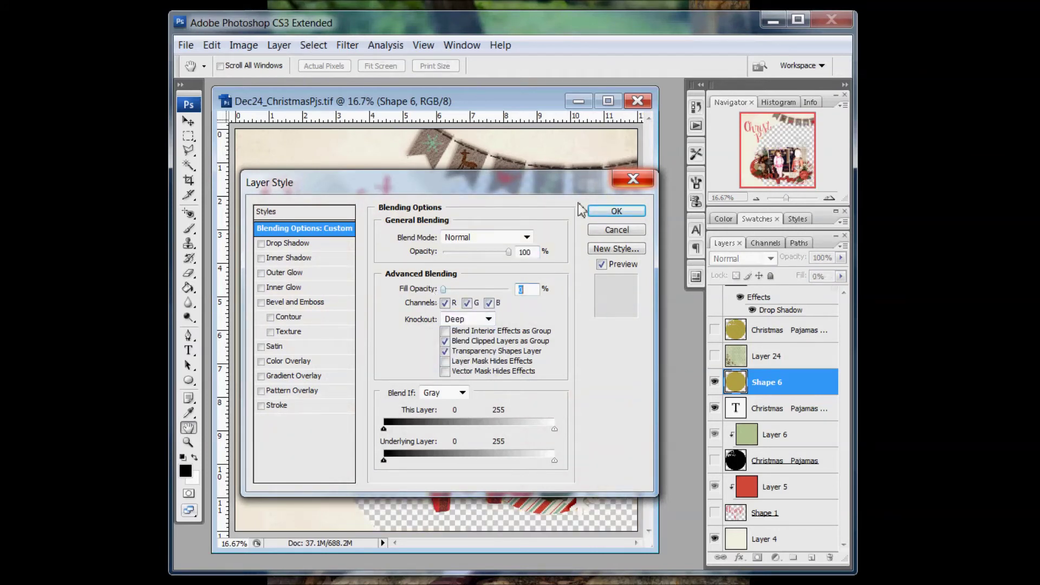
pyautogui.click(601, 216)
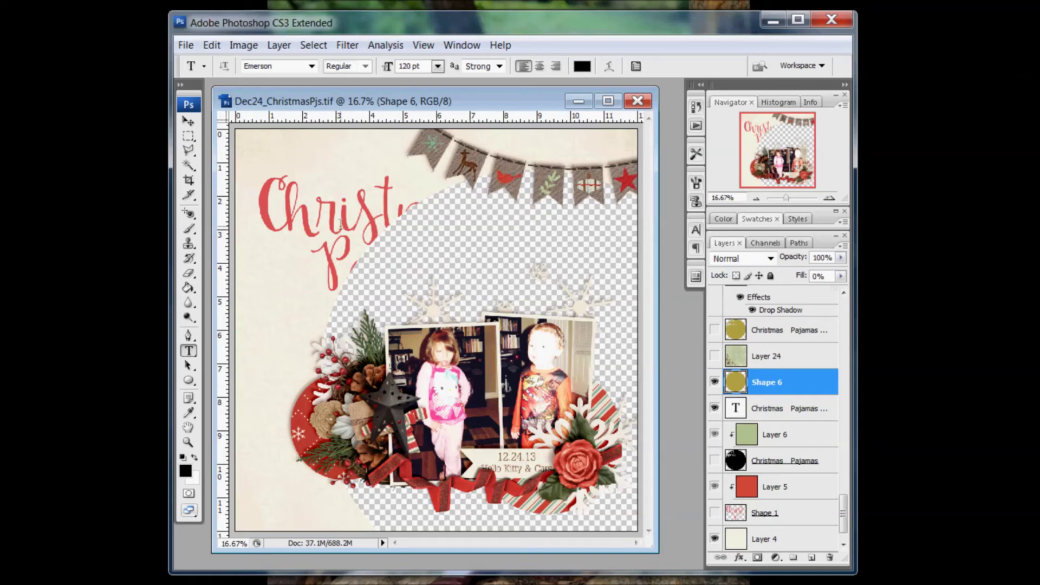
# Step: Rasterize the original Christmas Pajamas text layer beneath Shape 6
pyautogui.keyDown('shift'); pyautogui.click(783, 411); pyautogui.keyUp('shift')
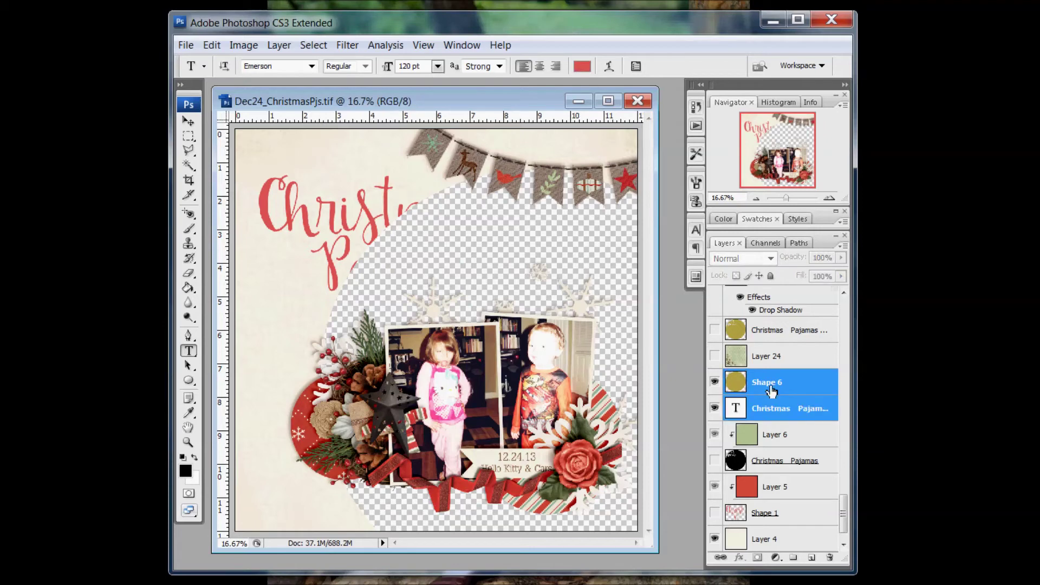
pyautogui.rightClick(770, 407)
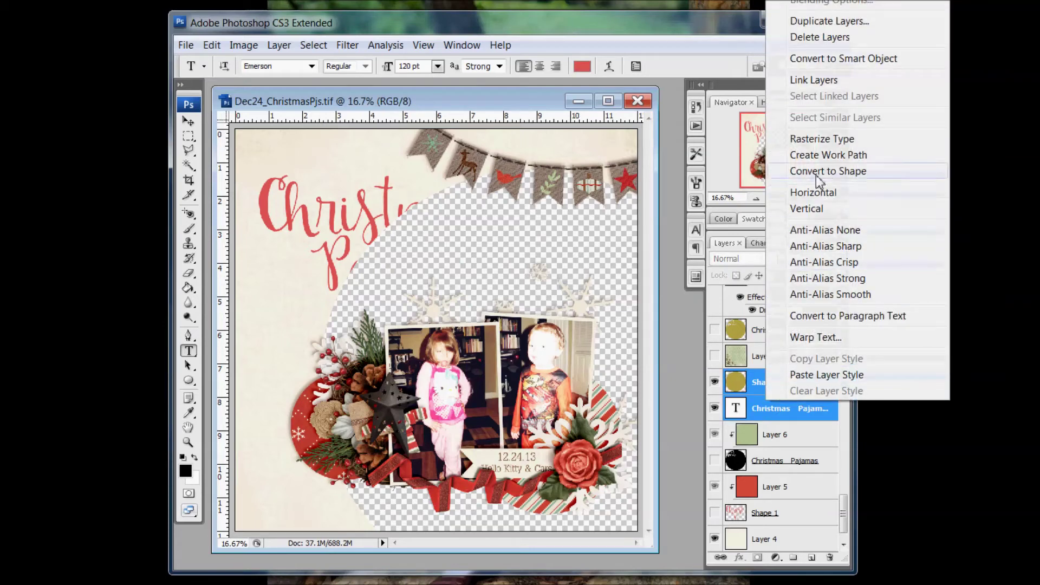
pyautogui.click(759, 412)
pyautogui.click(759, 411)
pyautogui.rightClick(760, 408)
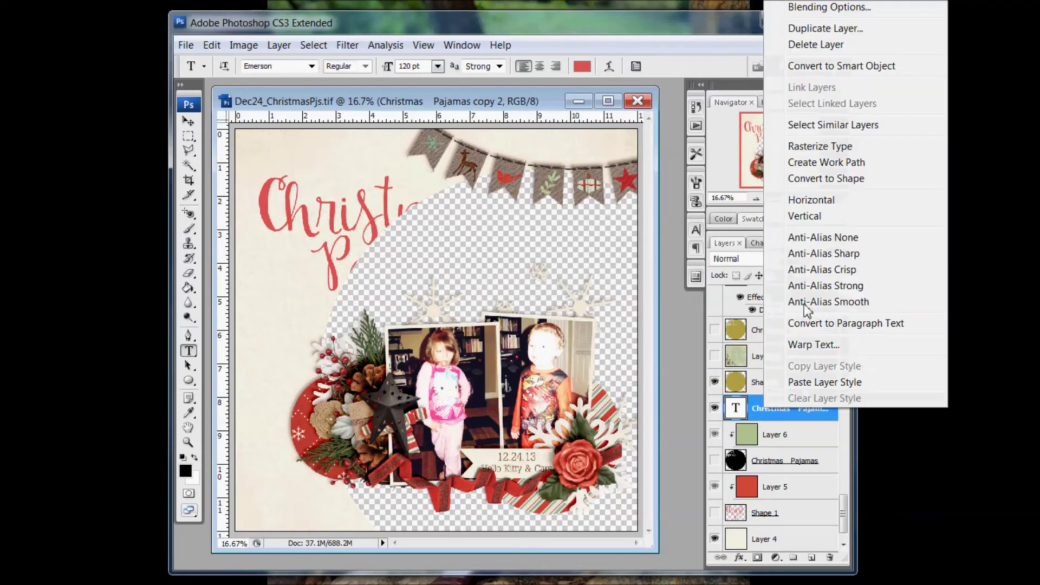
pyautogui.click(814, 155)
# Step: Merge Shape 6 with the rasterized title and show the merged circle layer with the cut-out lettering again
pyautogui.keyDown('ctrl'); pyautogui.click(760, 381); pyautogui.keyUp('ctrl')
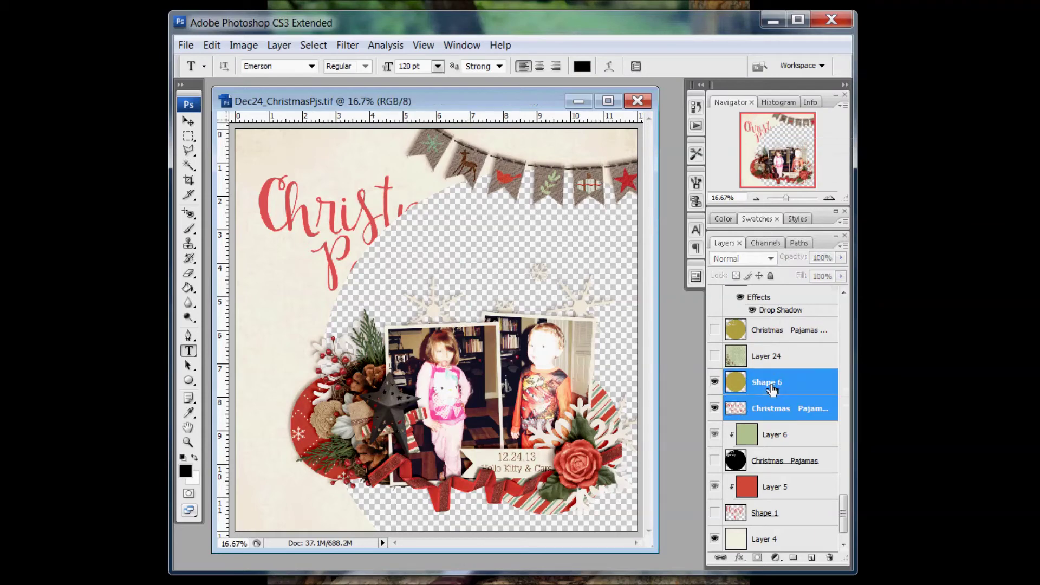
pyautogui.rightClick(762, 382)
pyautogui.click(795, 346)
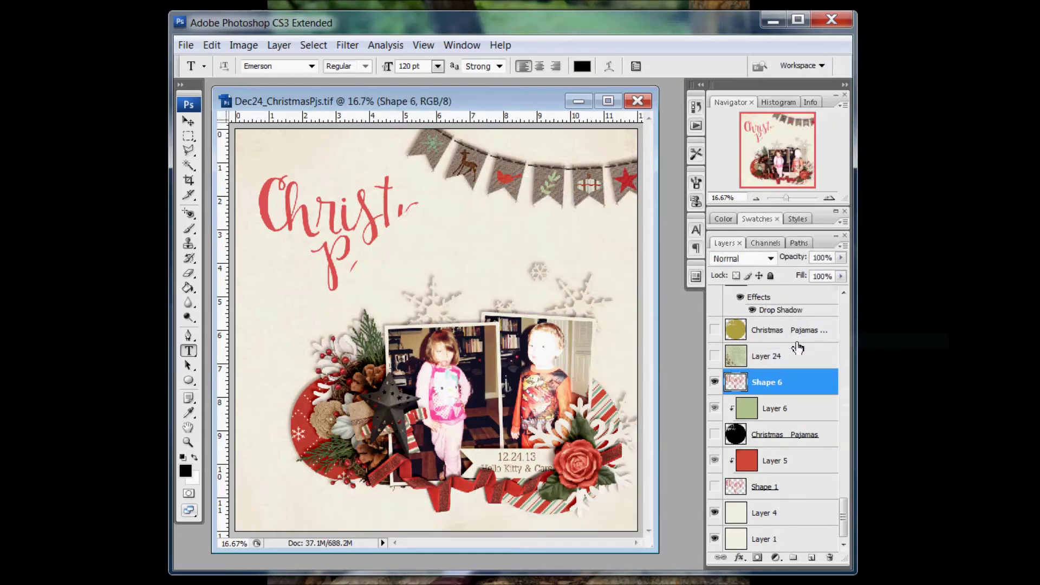
pyautogui.click(715, 329)
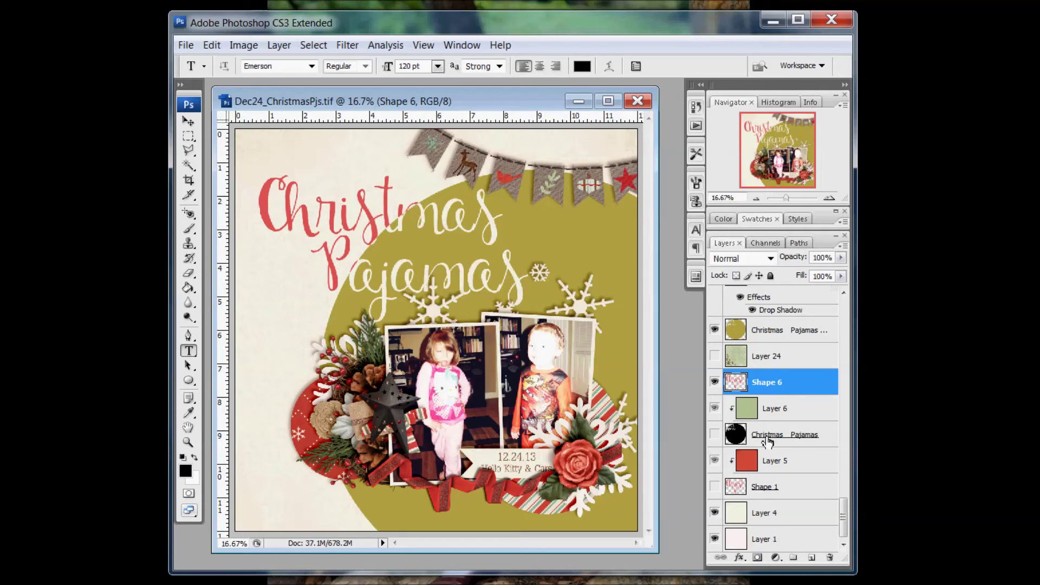
# Step: Move the green Layer 6 paper directly above the cut-out circle layer and clip it to that layer
pyautogui.click(769, 413)
pyautogui.moveTo(780, 410); pyautogui.dragTo(783, 329)
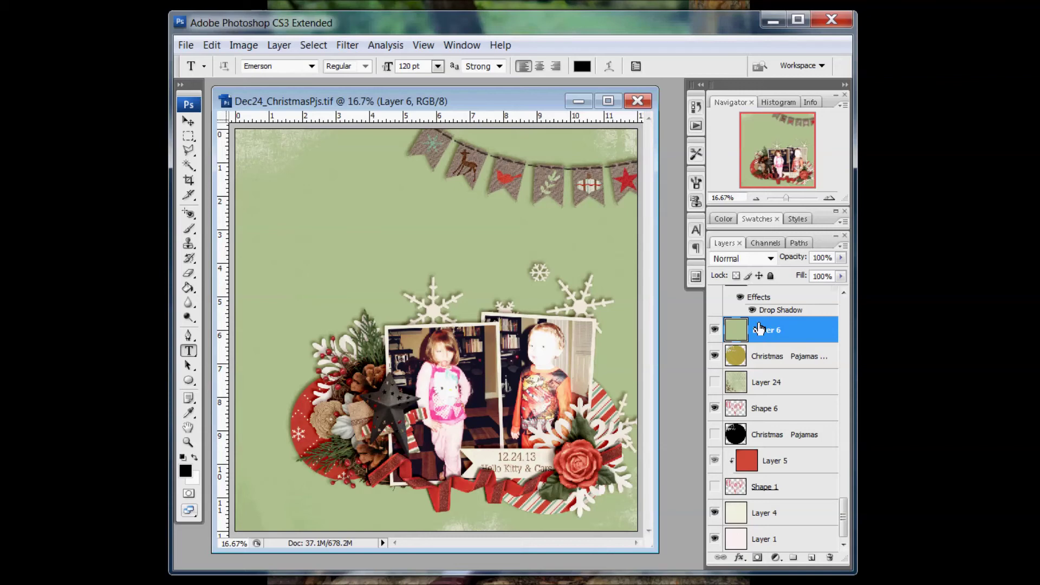
pyautogui.rightClick(761, 329)
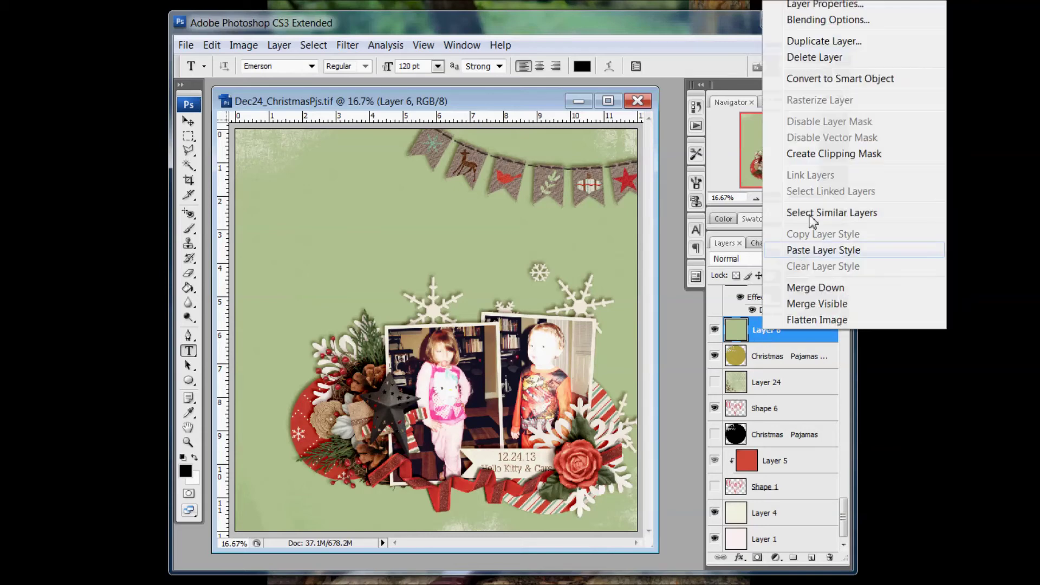
pyautogui.click(823, 154)
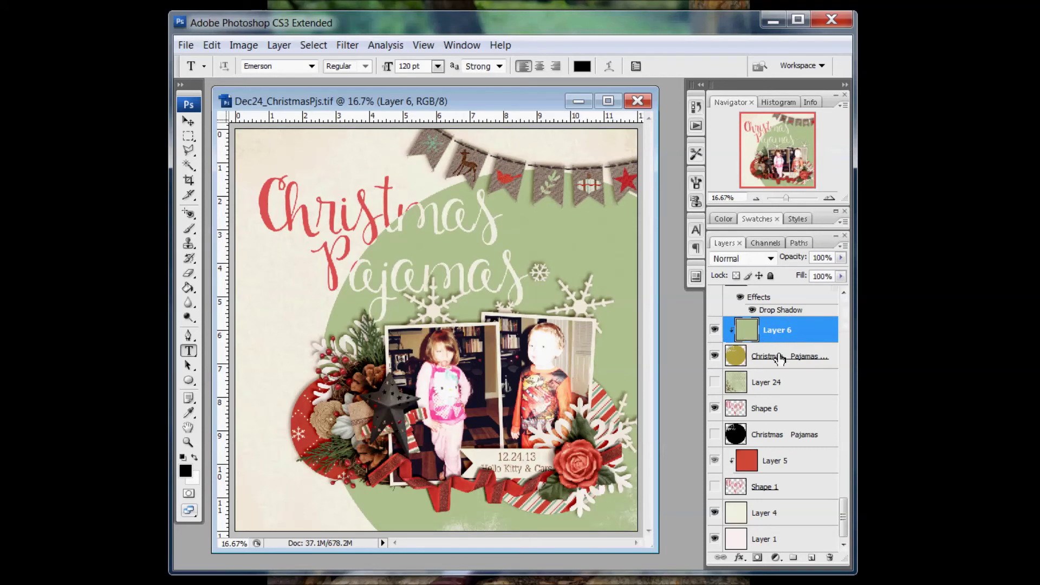
# Step: Move the red Layer 5 paper directly above the Shape 6 title layer and clip it to that layer
pyautogui.click(766, 514)
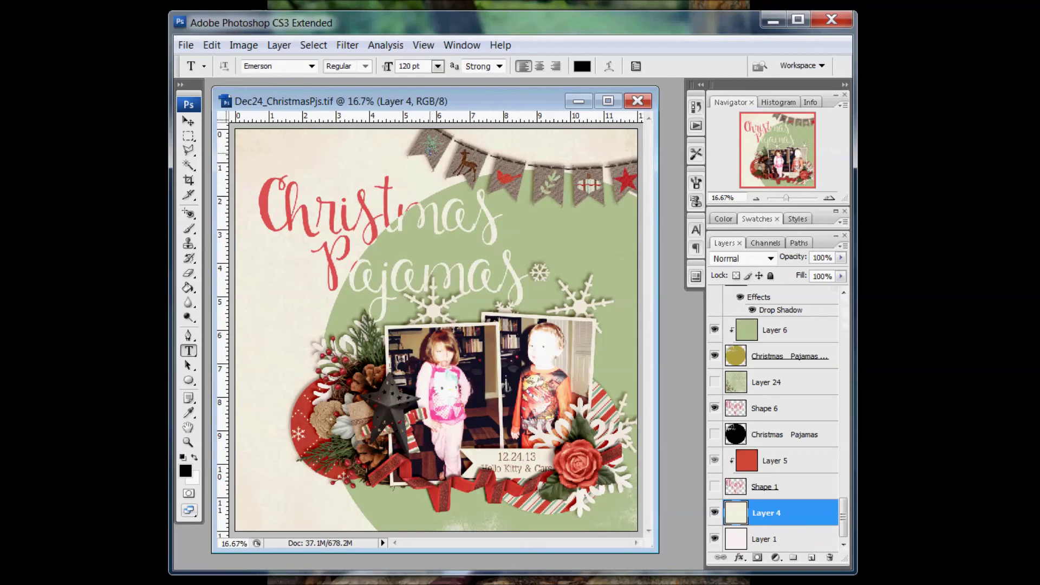
pyautogui.moveTo(778, 463); pyautogui.dragTo(723, 413)
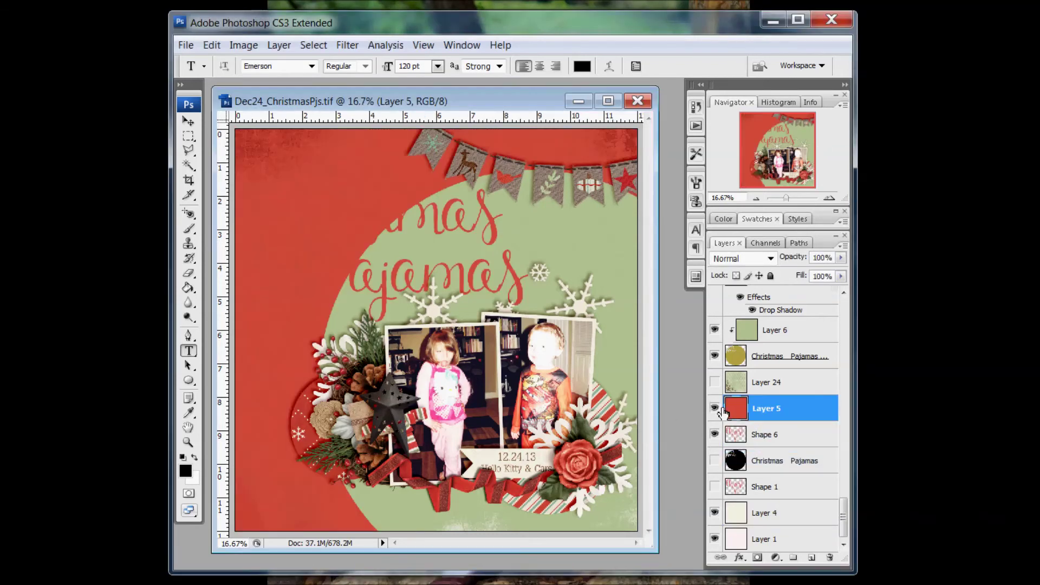
pyautogui.rightClick(777, 413)
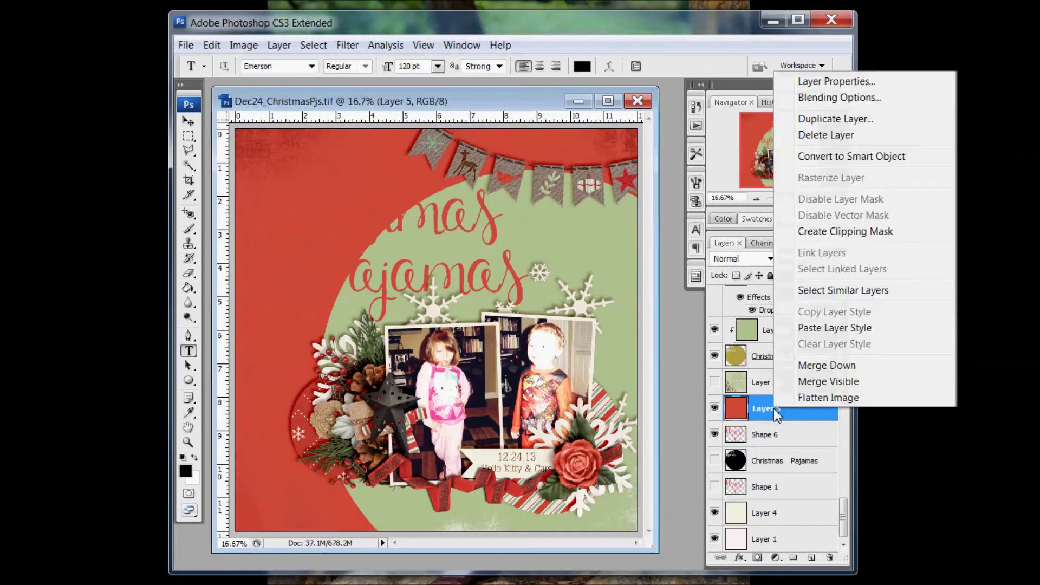
pyautogui.click(827, 234)
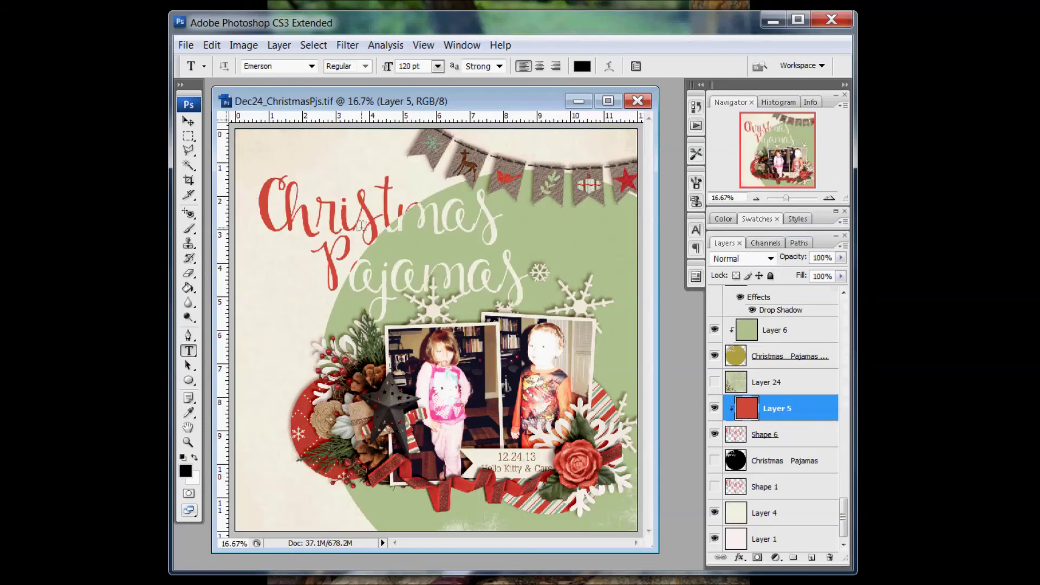
# Step: Show the patterned Layer 24 paper and set its opacity to 100%
pyautogui.click(723, 385)
pyautogui.click(735, 385)
pyautogui.moveTo(840, 258)
pyautogui.mouseDown()
pyautogui.moveTo(829, 273)
pyautogui.moveTo(844, 274)
pyautogui.mouseUp()
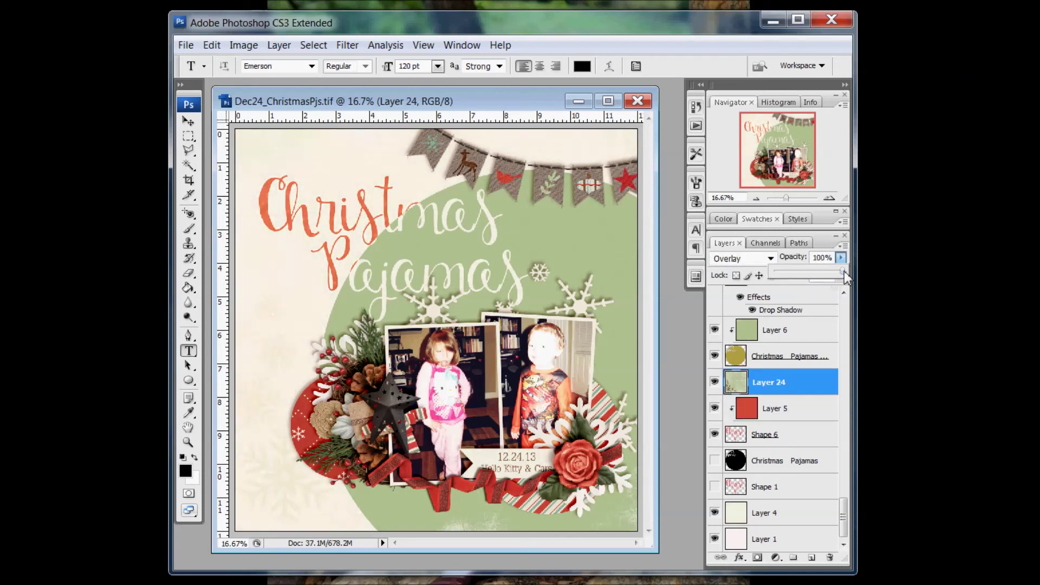
# Step: Move Layer 24 up the layer stack so it sits directly above Layer 26
pyautogui.moveTo(775, 384); pyautogui.dragTo(776, 315)
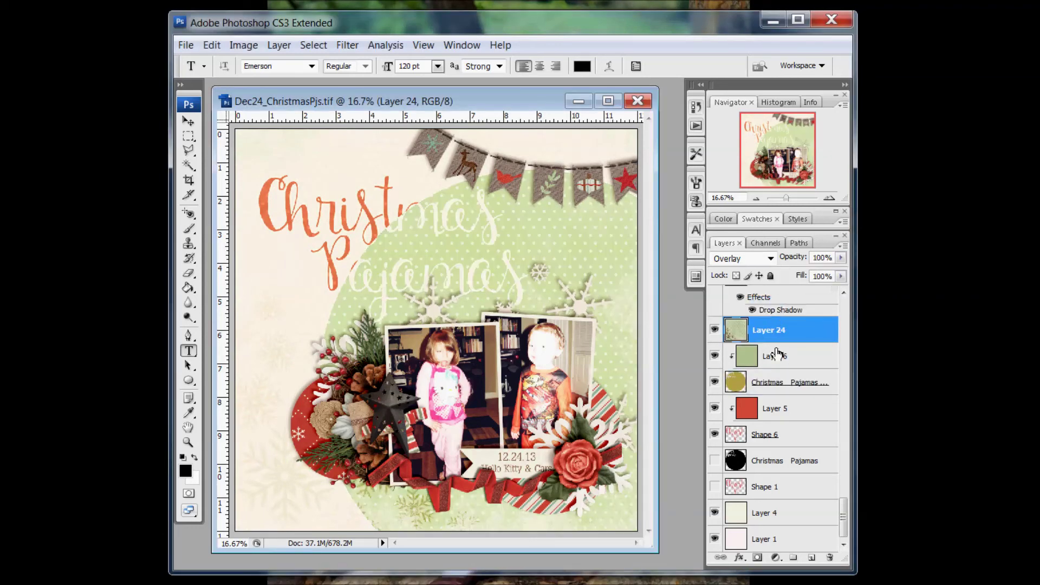
pyautogui.scroll(3, 774, 352)
pyautogui.moveTo(766, 488); pyautogui.dragTo(779, 434)
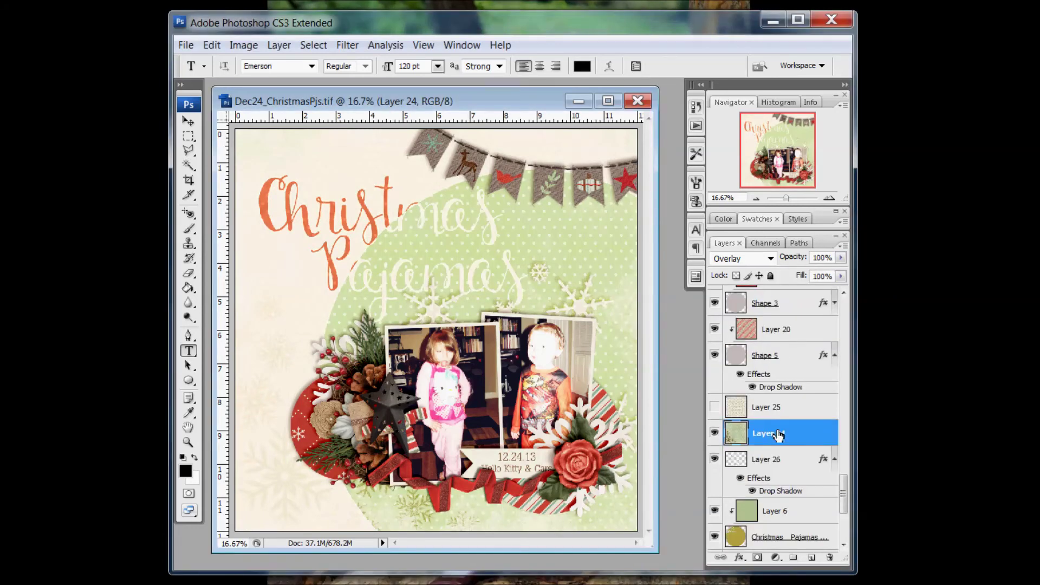
# Step: Compare Layer 24 in Normal blend mode, and set it back to Overlay
pyautogui.click(761, 258)
pyautogui.click(726, 0)
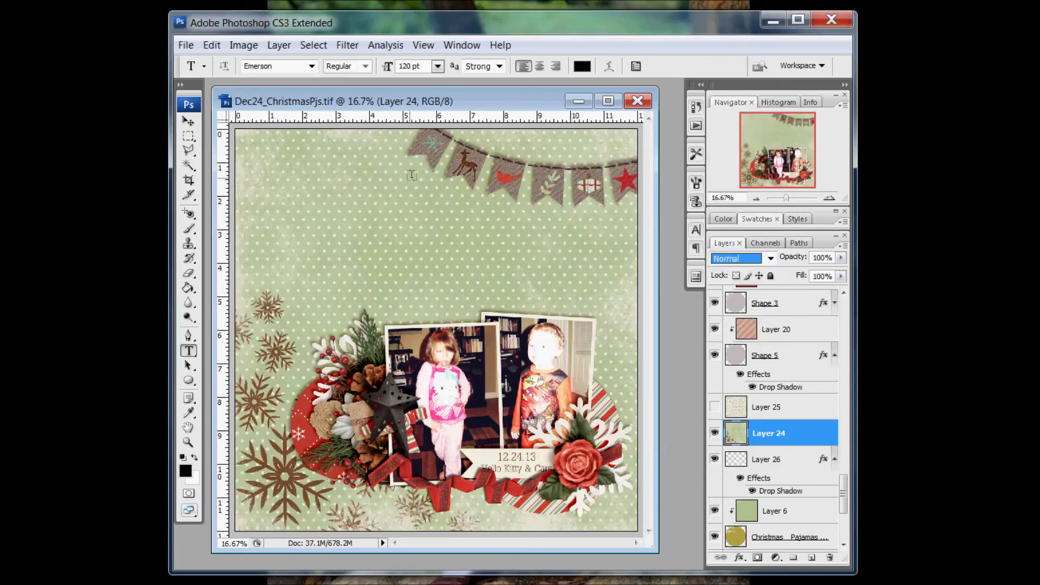
pyautogui.click(768, 260)
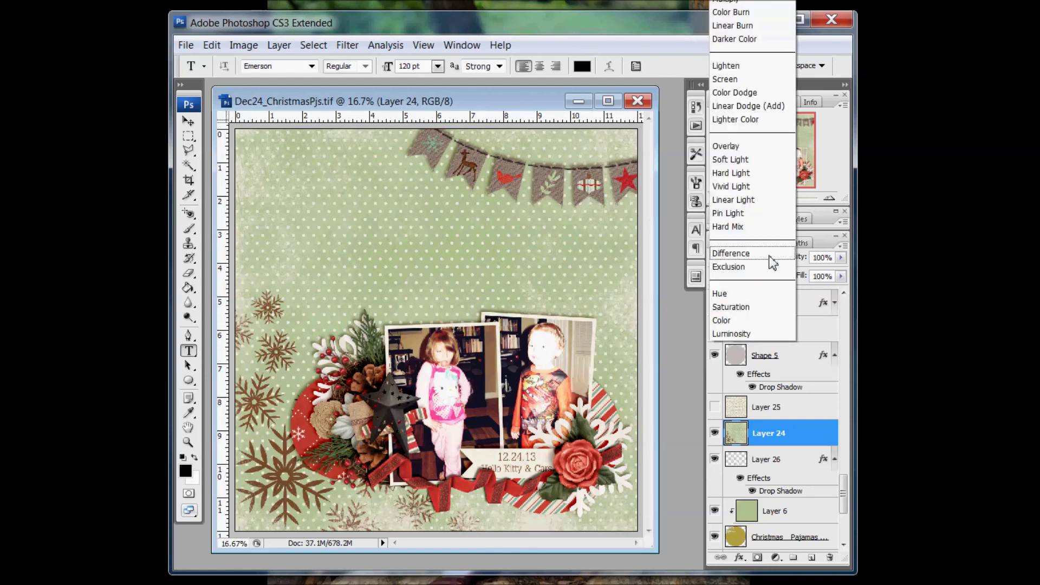
pyautogui.click(730, 147)
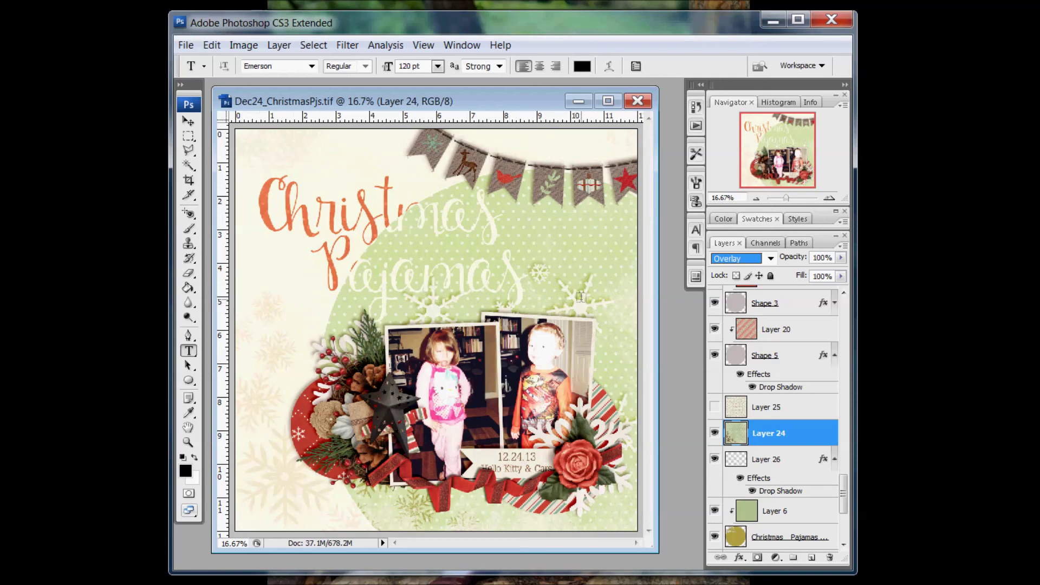
# Step: Lower the opacity of the Layer 24 patterned overlay to 72%
pyautogui.click(840, 258)
pyautogui.moveTo(839, 271); pyautogui.dragTo(828, 277)
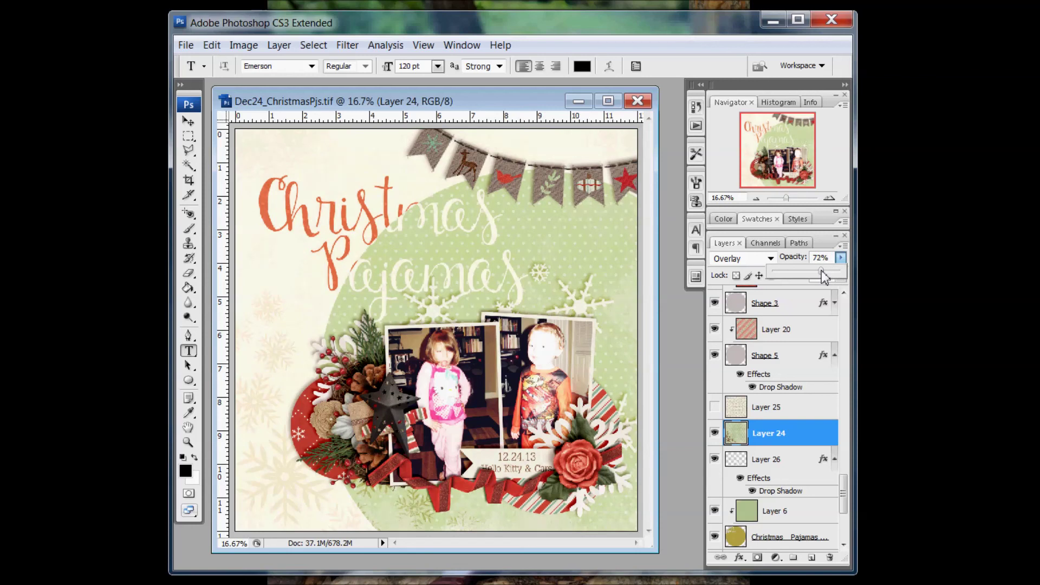